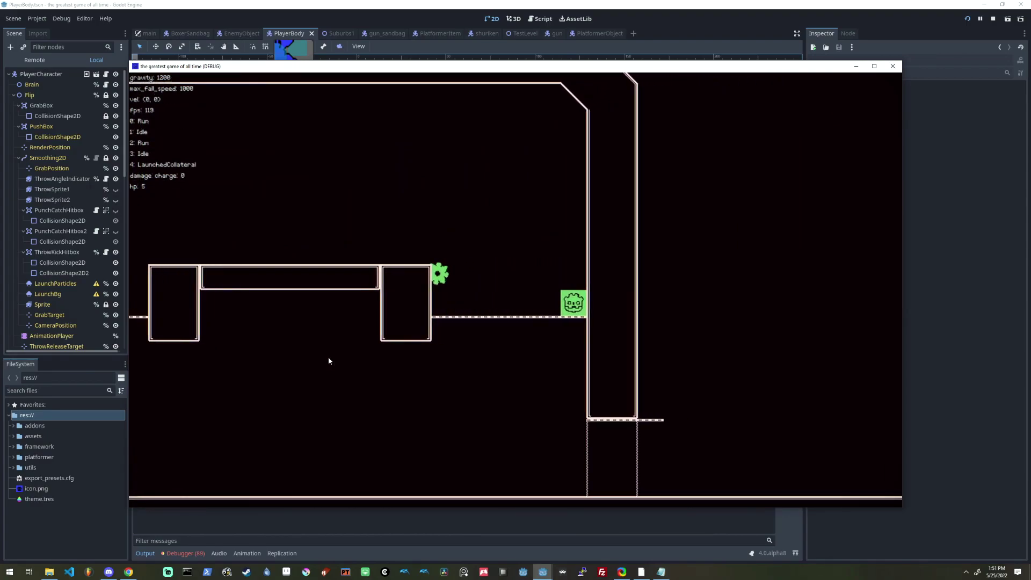
- Close the running game and open the script attached to PlayerCharacter
{"action": "left_click", "coordinate": [892, 66]}
{"action": "left_click", "coordinate": [36, 84]}
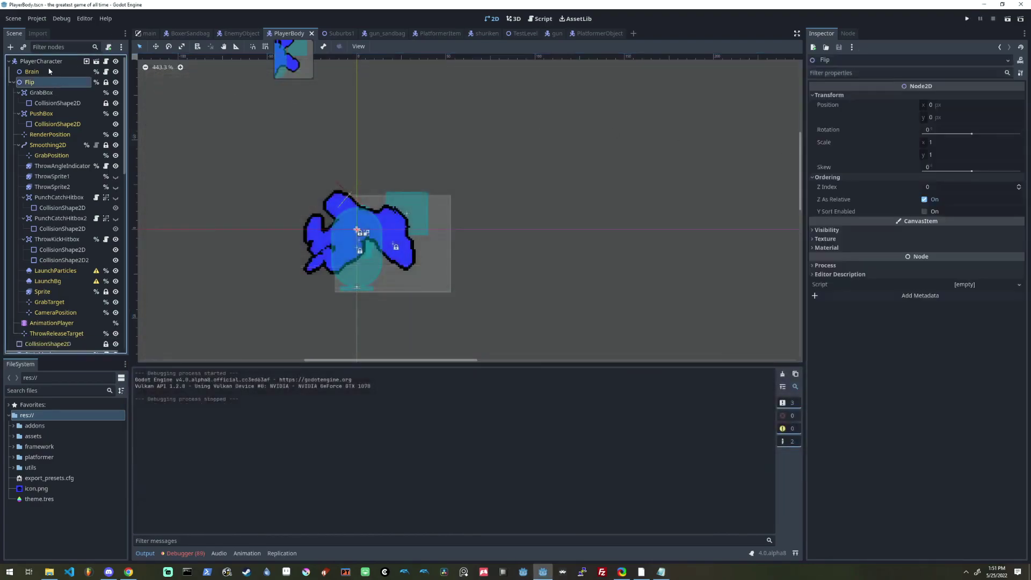
{"action": "left_click", "coordinate": [42, 61]}
{"action": "left_click", "coordinate": [13, 82]}
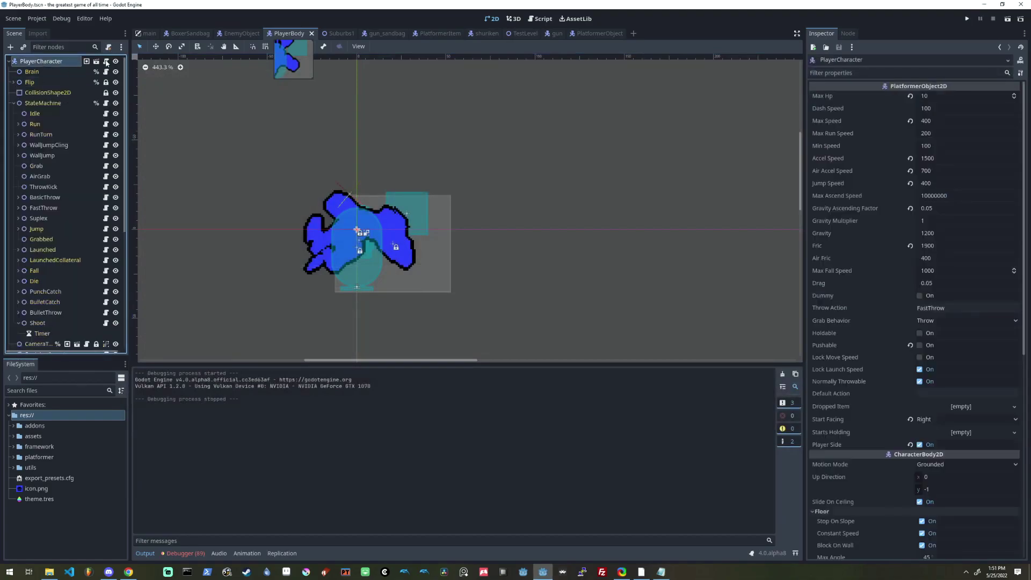
- Jump to the PlatformerObject2D script definition
{"action": "left_click", "coordinate": [106, 61]}
{"action": "key", "text": "alt+Left"}
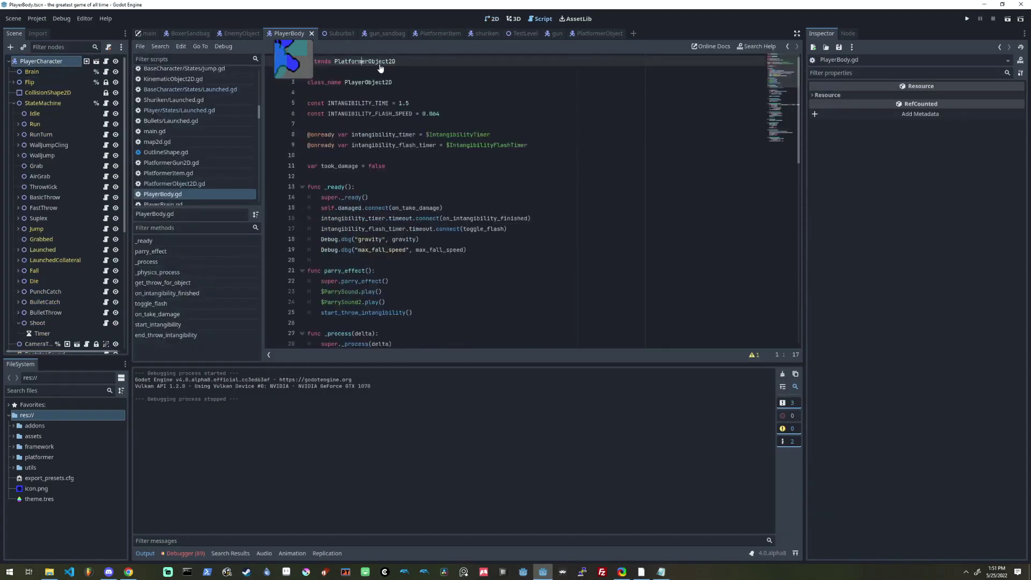
{"action": "mouse_move", "coordinate": [784, 221]}
{"action": "left_mouse_down"}
{"action": "mouse_move", "coordinate": [780, 200]}
{"action": "mouse_move", "coordinate": [783, 211]}
{"action": "left_mouse_up"}
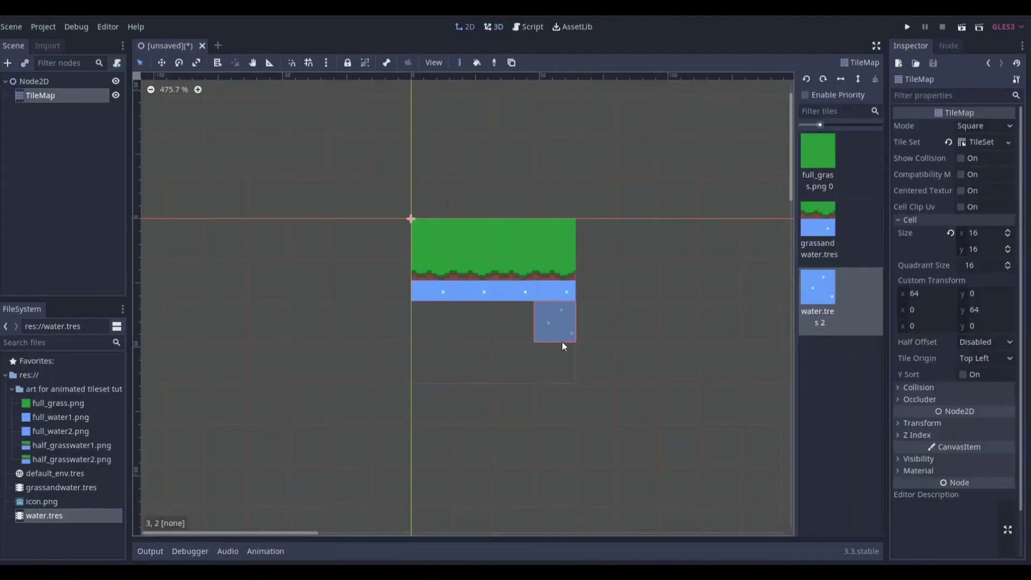
- Paint a block of water tiles several rows deep, four tiles wide, under the grass row
{"action": "mouse_move", "coordinate": [561, 340]}
{"action": "left_mouse_down"}
{"action": "mouse_move", "coordinate": [457, 321]}
{"action": "mouse_move", "coordinate": [433, 358]}
{"action": "mouse_move", "coordinate": [568, 373]}
{"action": "left_mouse_up"}
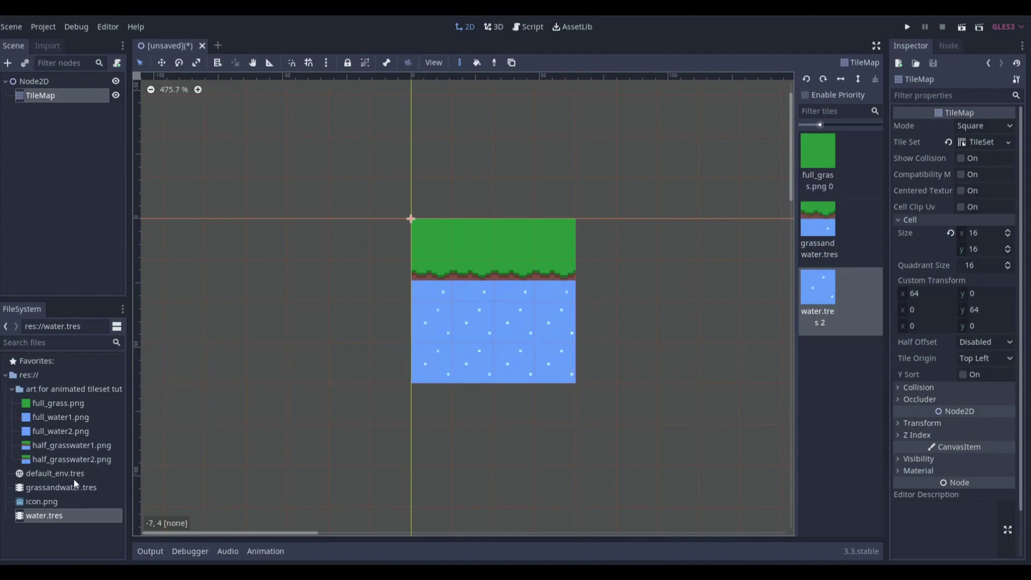
- Set the water.tres animated texture to 56 frames
{"action": "left_click", "coordinate": [62, 514]}
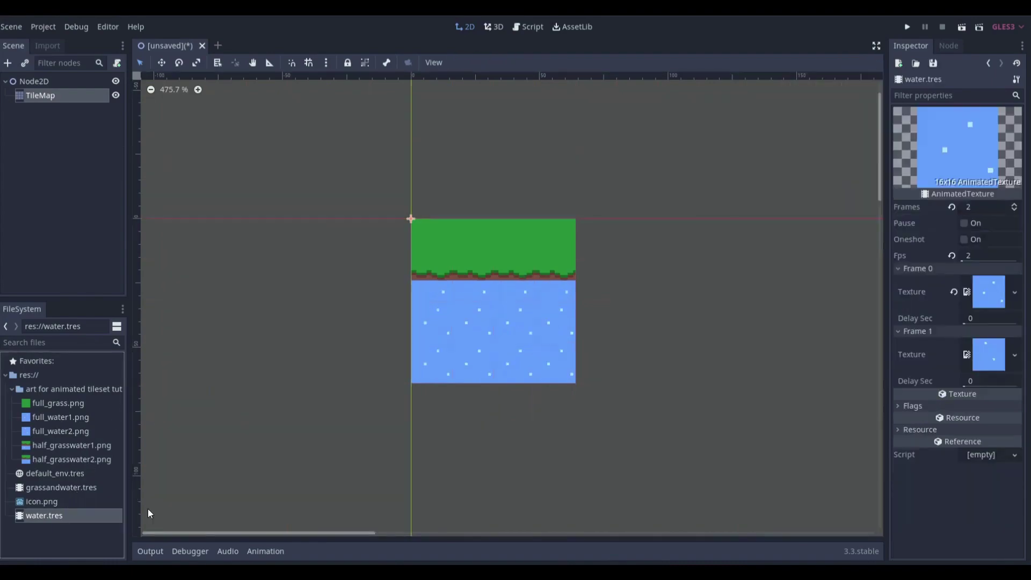
{"action": "left_click", "coordinate": [981, 208]}
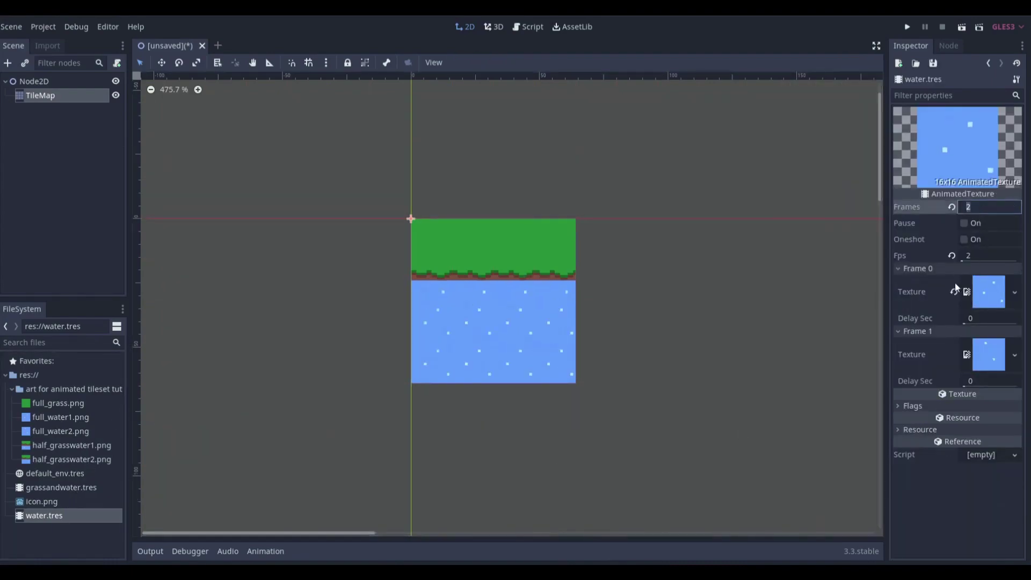
{"action": "type", "text": "56"}
{"action": "key", "text": "Return"}
{"action": "scroll", "coordinate": [971, 272], "scroll_direction": "down", "scroll_amount": 10}
{"action": "scroll", "coordinate": [970, 273], "scroll_direction": "down", "scroll_amount": 20}
{"action": "scroll", "coordinate": [988, 395], "scroll_direction": "up", "scroll_amount": 20}
- Set water.tres back to 2 frames and edit Frame 1's Delay Sec
{"action": "left_click", "coordinate": [981, 207]}
{"action": "type", "text": "2"}
{"action": "key", "text": "Return"}
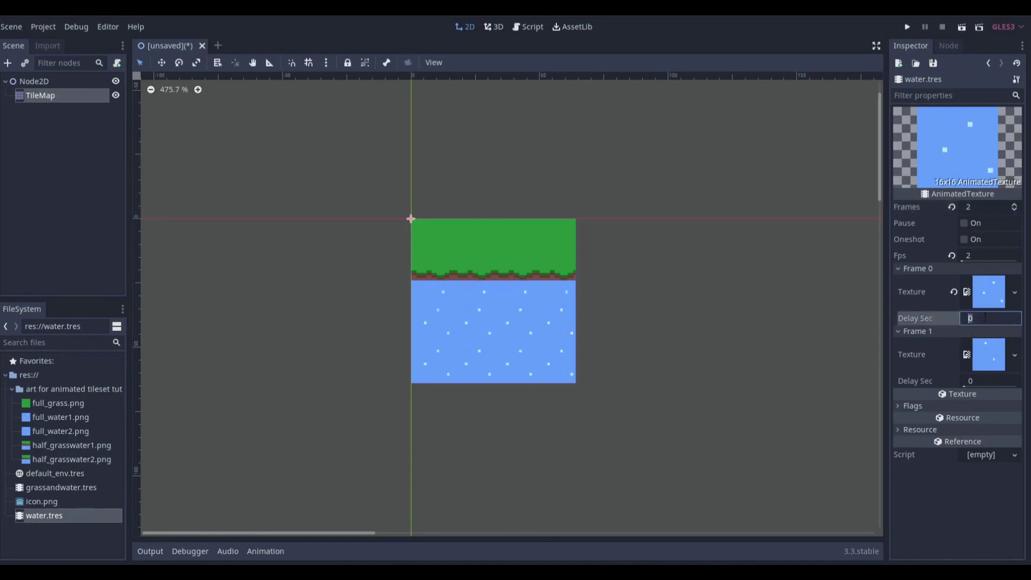
{"action": "left_click", "coordinate": [970, 380]}
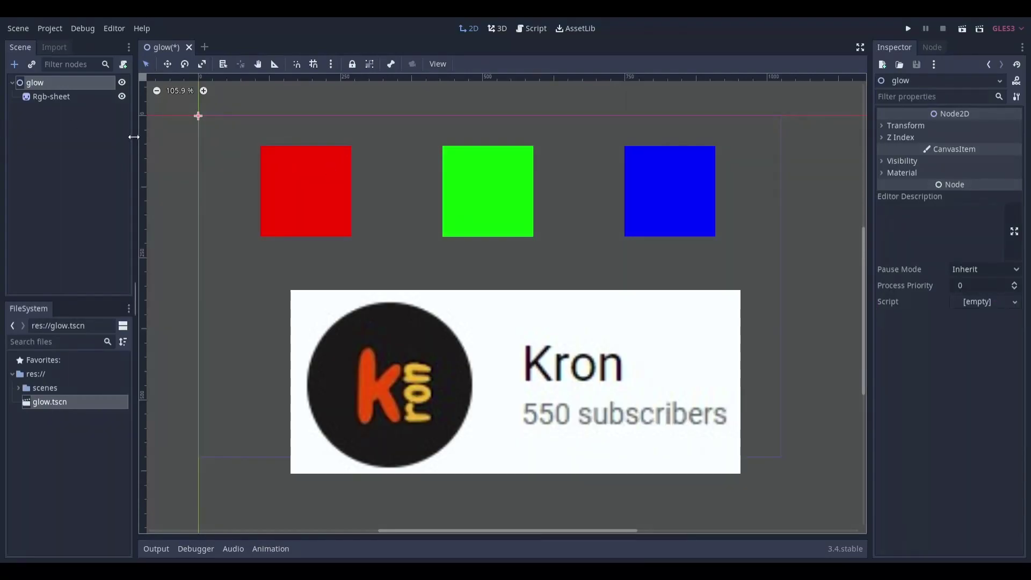
- Add a WorldEnvironment node with a new Environment resource
{"action": "key", "text": "ctrl+a"}
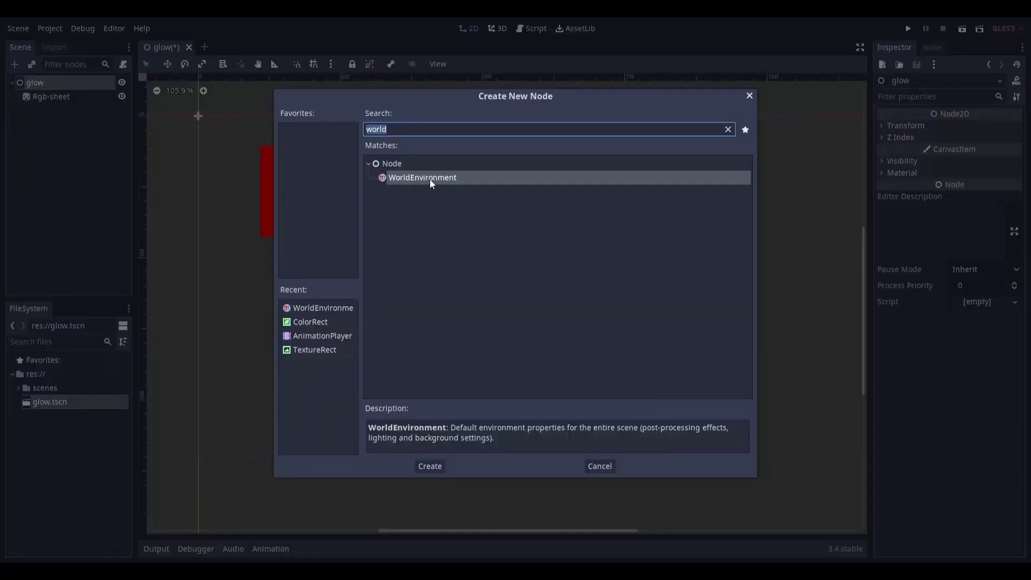
{"action": "double_click", "coordinate": [431, 179]}
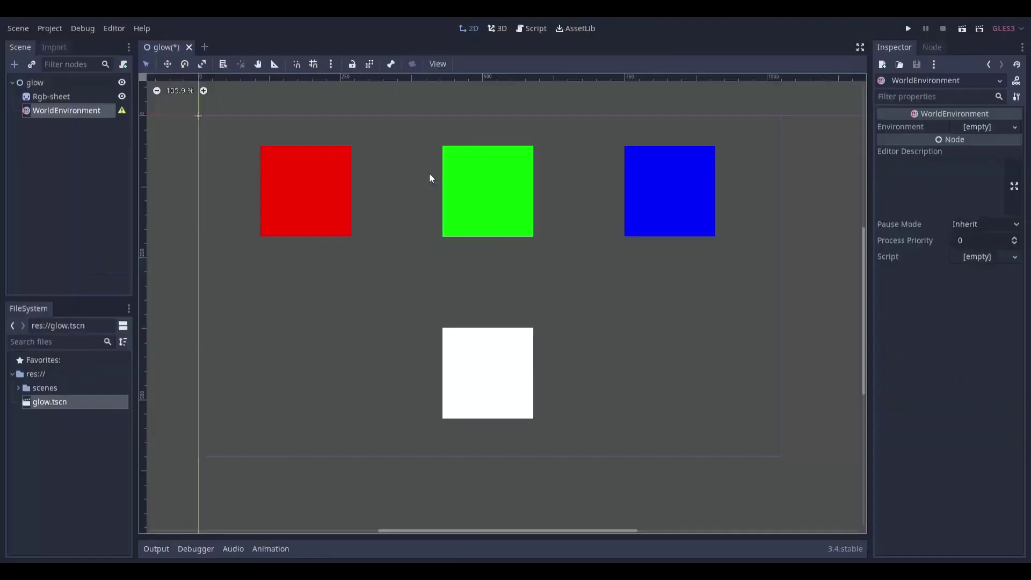
{"action": "left_click", "coordinate": [1002, 129]}
{"action": "left_click", "coordinate": [961, 143]}
- Set Background Mode to Canvas, enable Glow, and edit Rgb-sheet's Self Modulate colour
{"action": "left_click", "coordinate": [914, 143]}
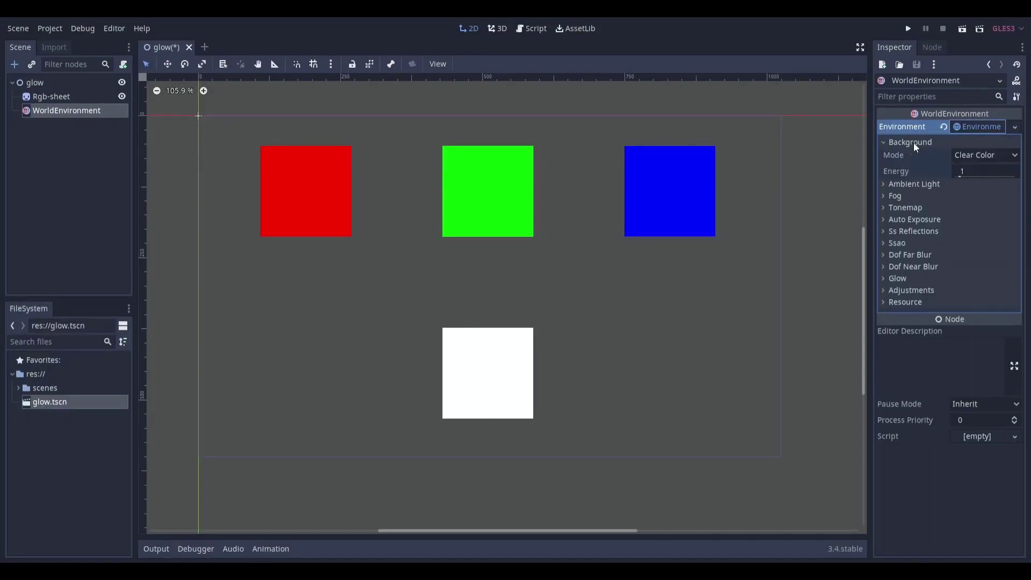
{"action": "left_click", "coordinate": [978, 155]}
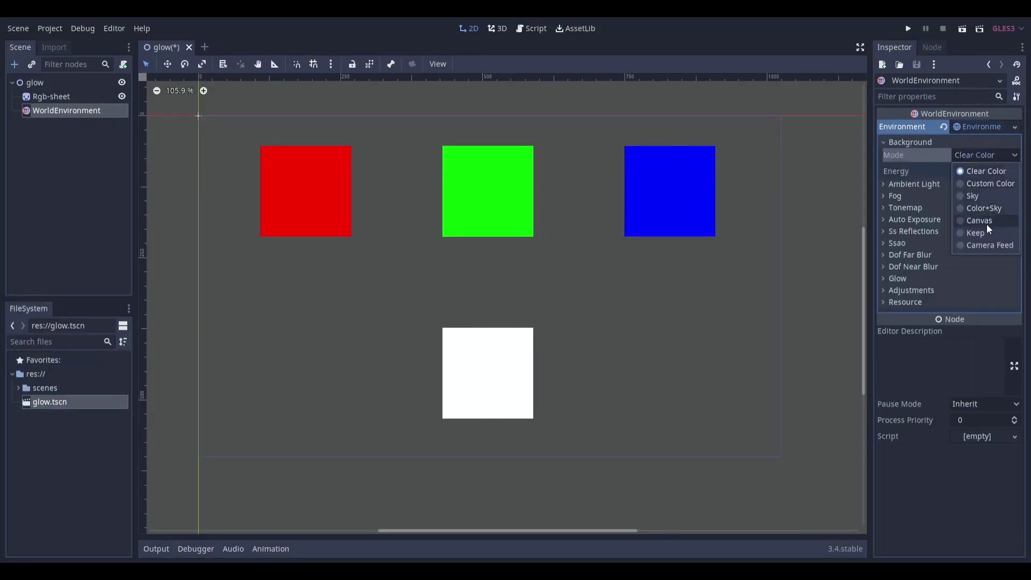
{"action": "left_click", "coordinate": [987, 223]}
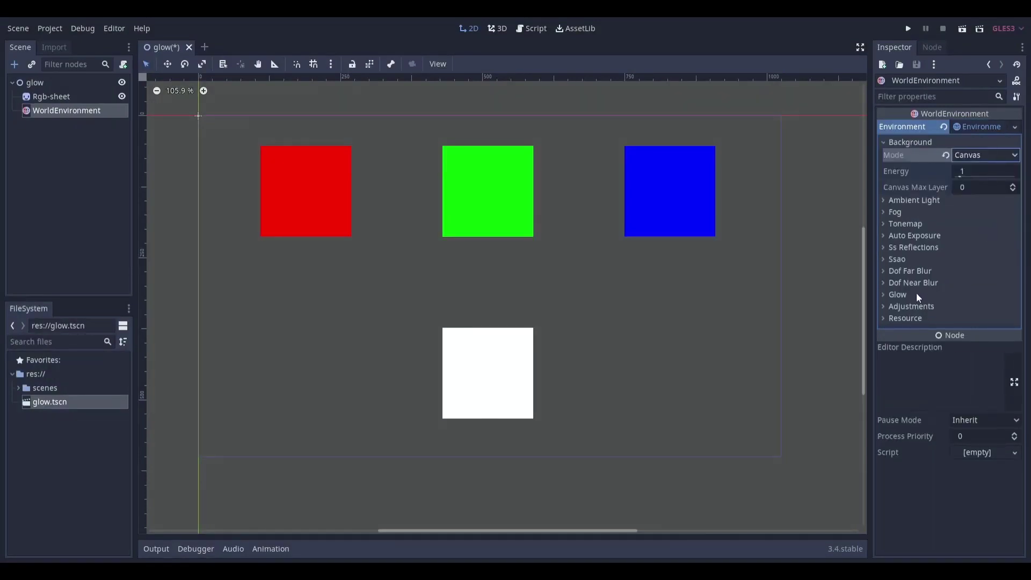
{"action": "left_click", "coordinate": [901, 295]}
{"action": "left_click", "coordinate": [958, 307]}
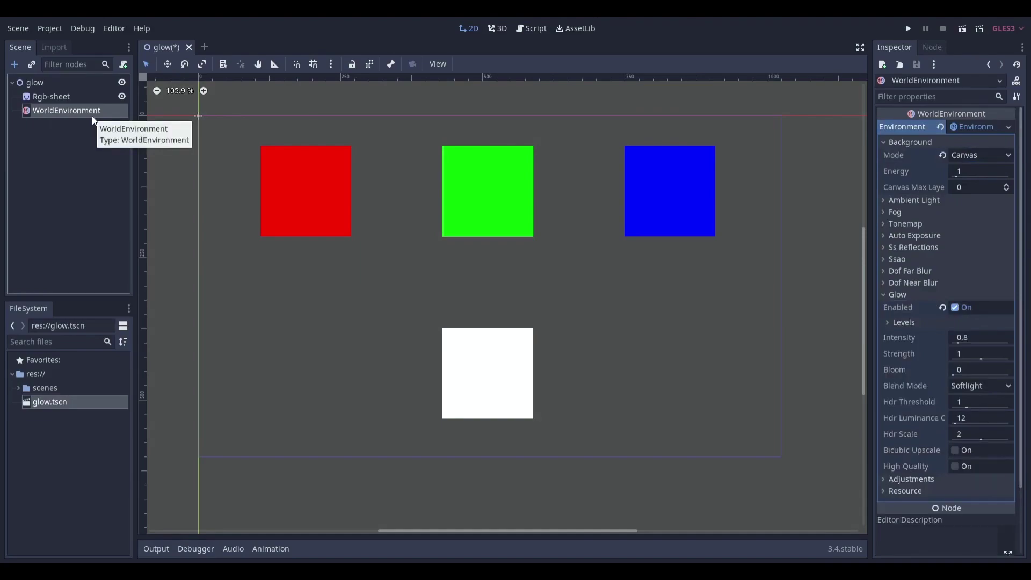
{"action": "left_click", "coordinate": [64, 98]}
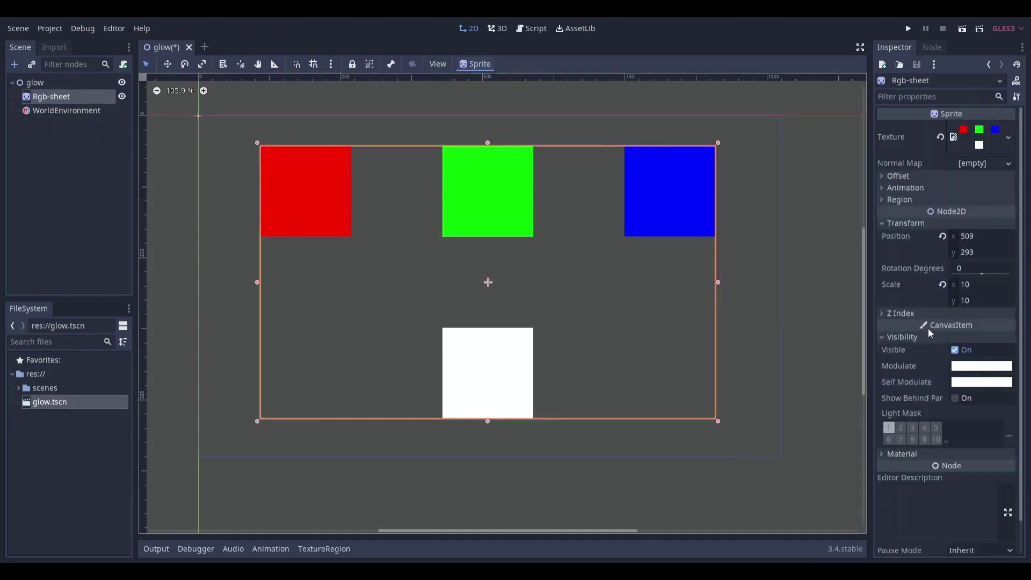
{"action": "left_click", "coordinate": [961, 382]}
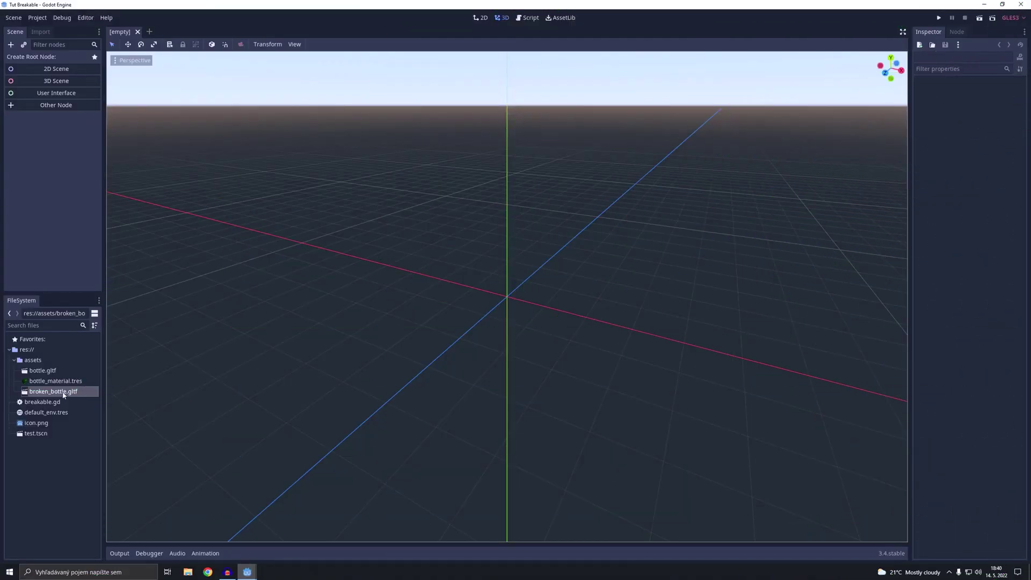
- Open broken_bottle.gltf as a New Inherited scene and add a RigidBody above Cylinder003
{"action": "double_click", "coordinate": [59, 391]}
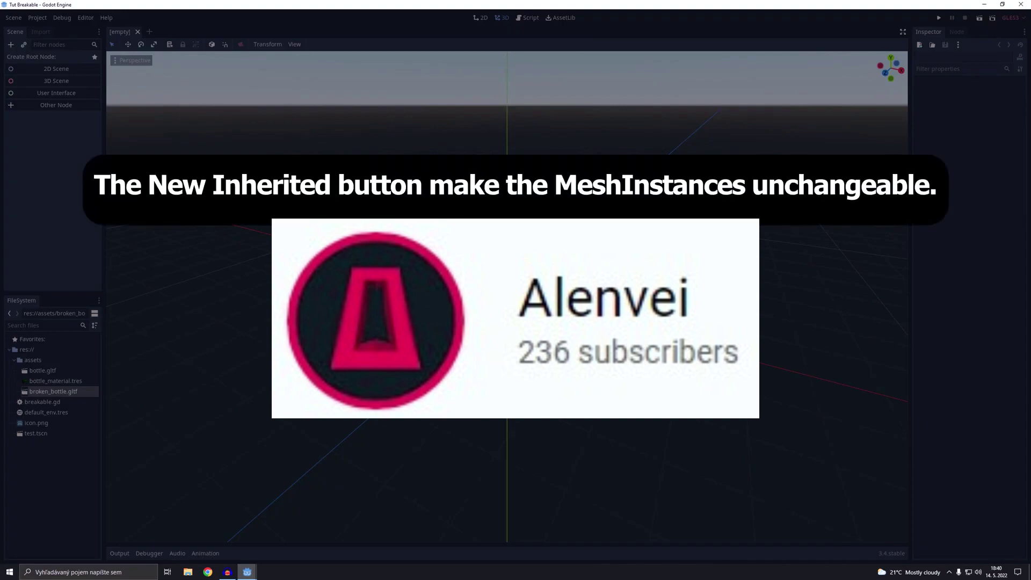
{"action": "key", "text": "Return"}
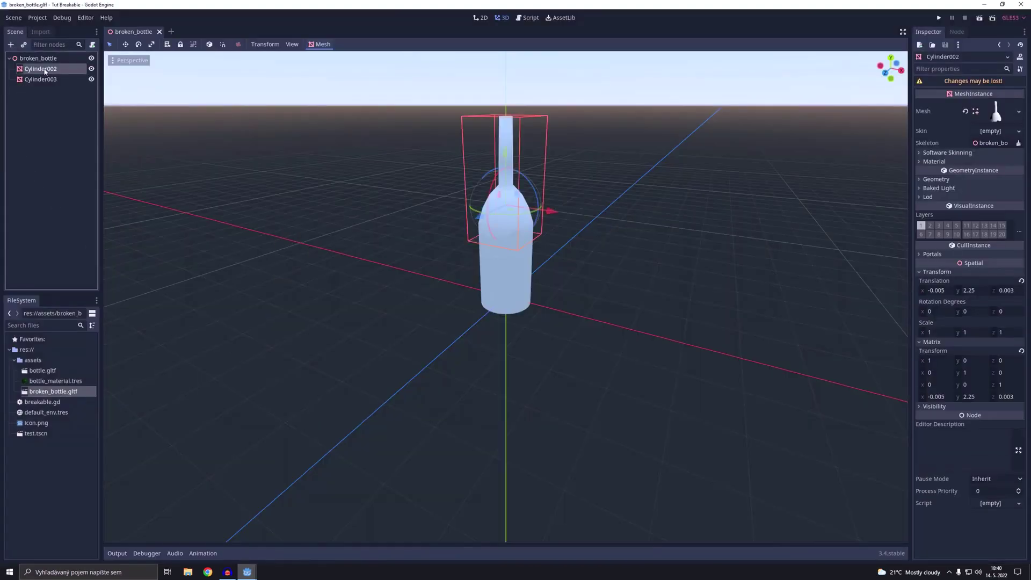
{"action": "key", "text": "ctrl+a"}
{"action": "key", "text": "Return"}
{"action": "left_click_drag", "start_coordinate": [46, 100], "coordinate": [40, 69]}
- Parent Cylinder003 under the RigidBody and inspect RigidBody2's transform
{"action": "left_click", "coordinate": [40, 73]}
{"action": "left_click", "coordinate": [41, 72]}
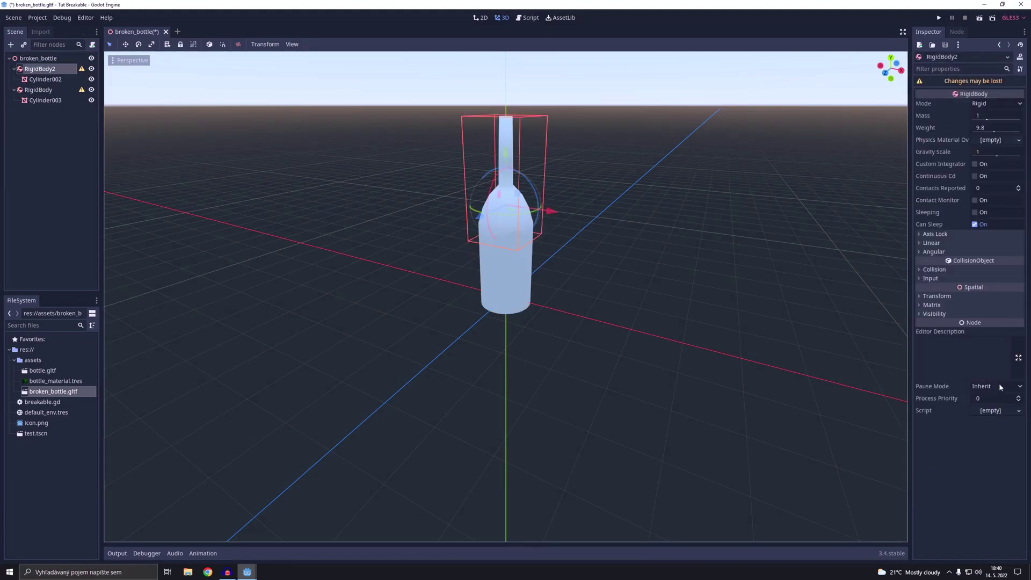
{"action": "left_click", "coordinate": [937, 295]}
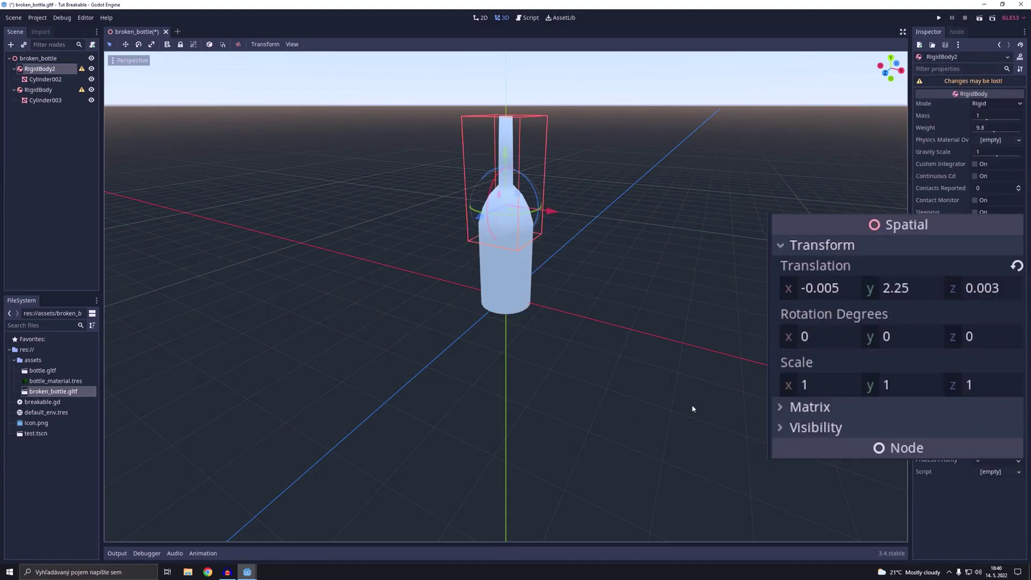
- Create a single convex collision sibling for both Cylinder002 and Cylinder003
{"action": "left_click", "coordinate": [45, 79]}
{"action": "left_click", "coordinate": [320, 44]}
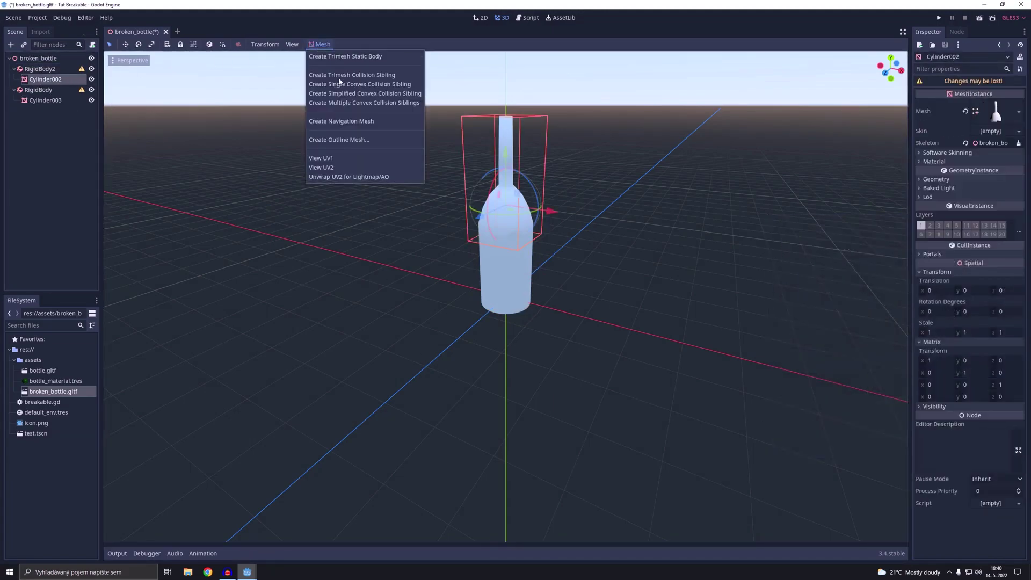
{"action": "left_click", "coordinate": [344, 84]}
{"action": "left_click", "coordinate": [45, 111]}
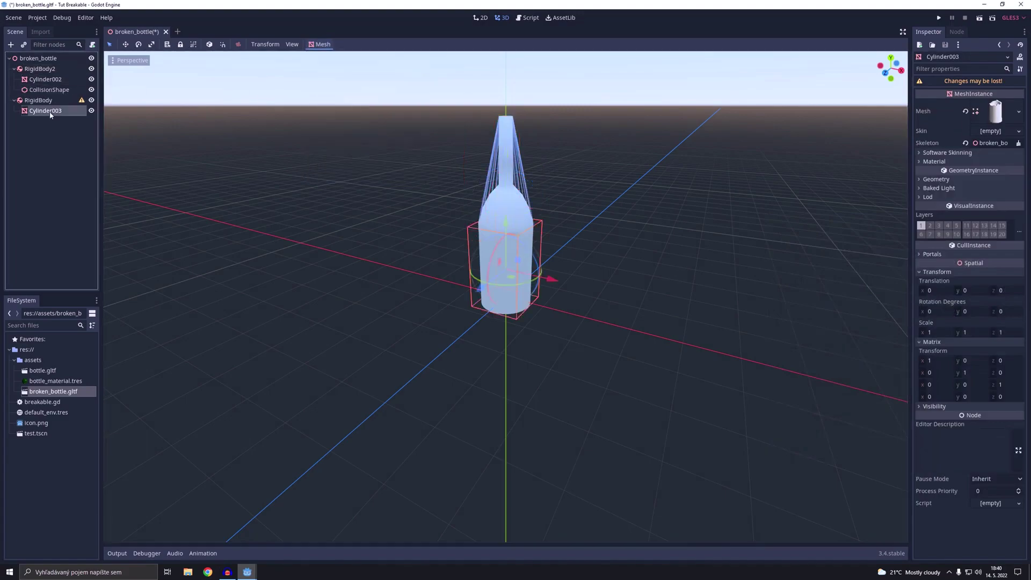
{"action": "left_click", "coordinate": [320, 44]}
{"action": "left_click", "coordinate": [345, 84]}
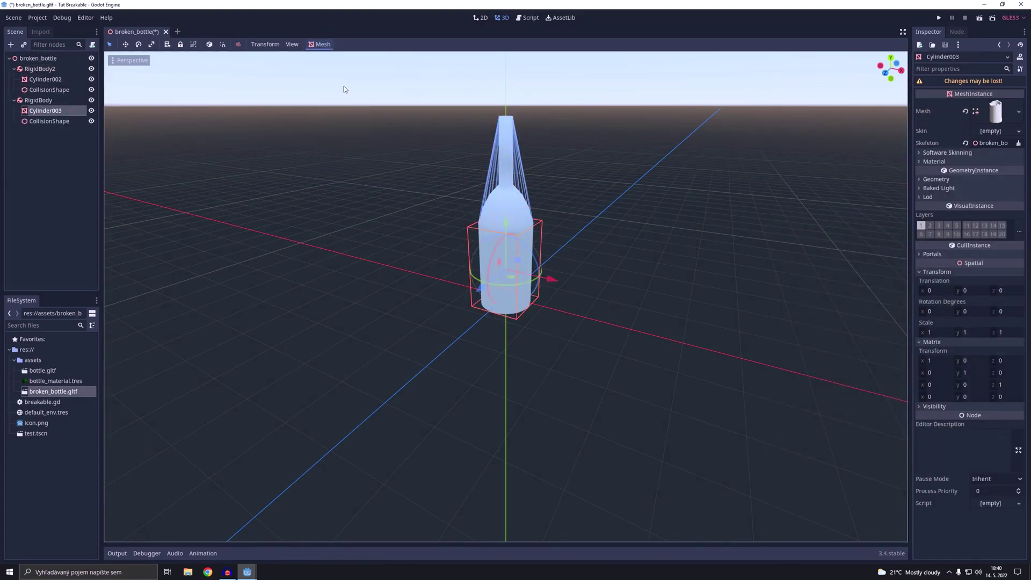
- Test-move the bottom piece's RigidBody downward, then undo the move
{"action": "left_click", "coordinate": [38, 100]}
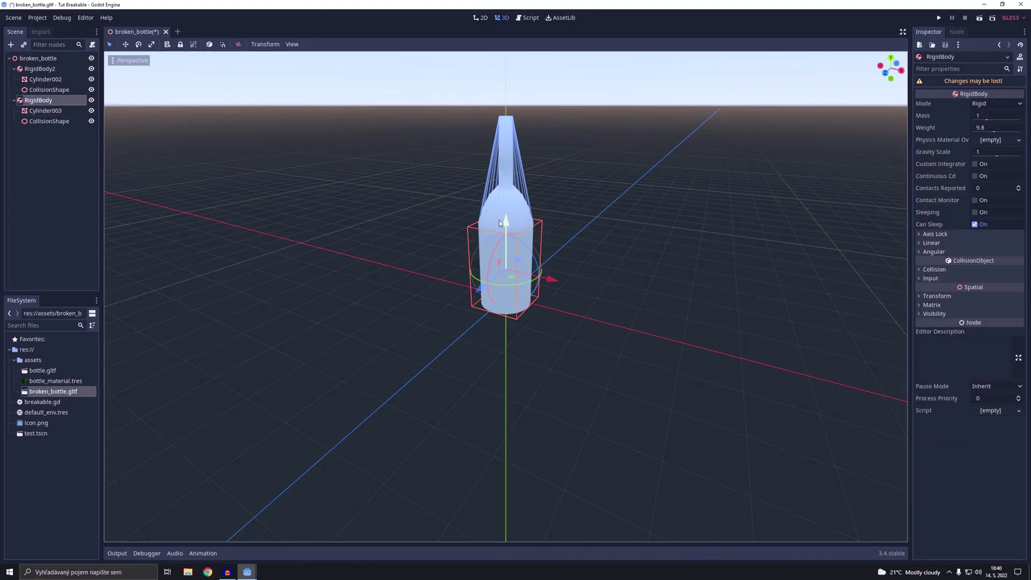
{"action": "left_click_drag", "start_coordinate": [506, 222], "coordinate": [586, 259]}
{"action": "key", "text": "ctrl+z"}
- Save the scene as broken_bottle.tscn in res://assets, then open bottle.gltf
{"action": "left_click", "coordinate": [14, 18]}
{"action": "left_click", "coordinate": [45, 95]}
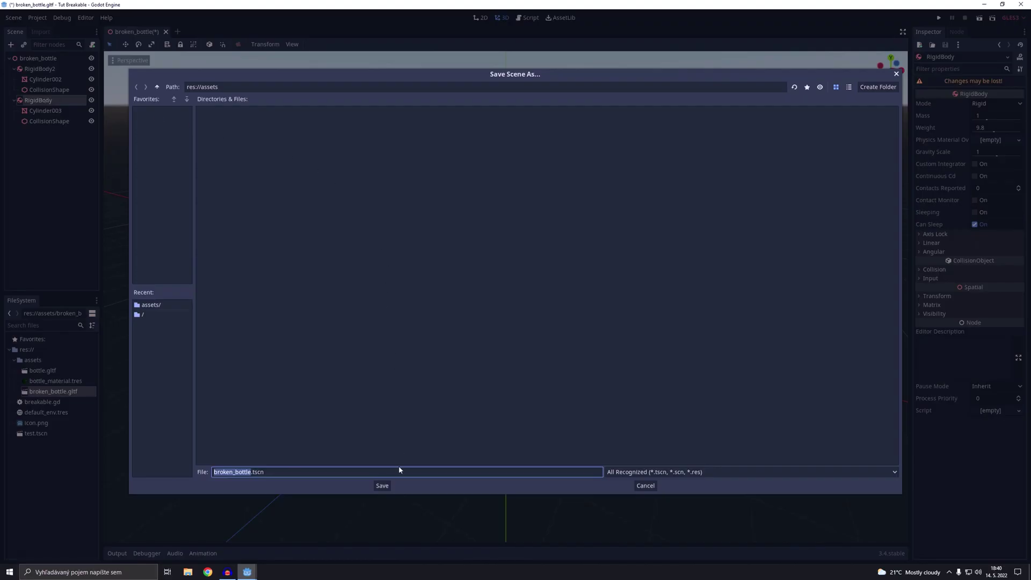
{"action": "left_click", "coordinate": [382, 485]}
{"action": "double_click", "coordinate": [42, 370]}
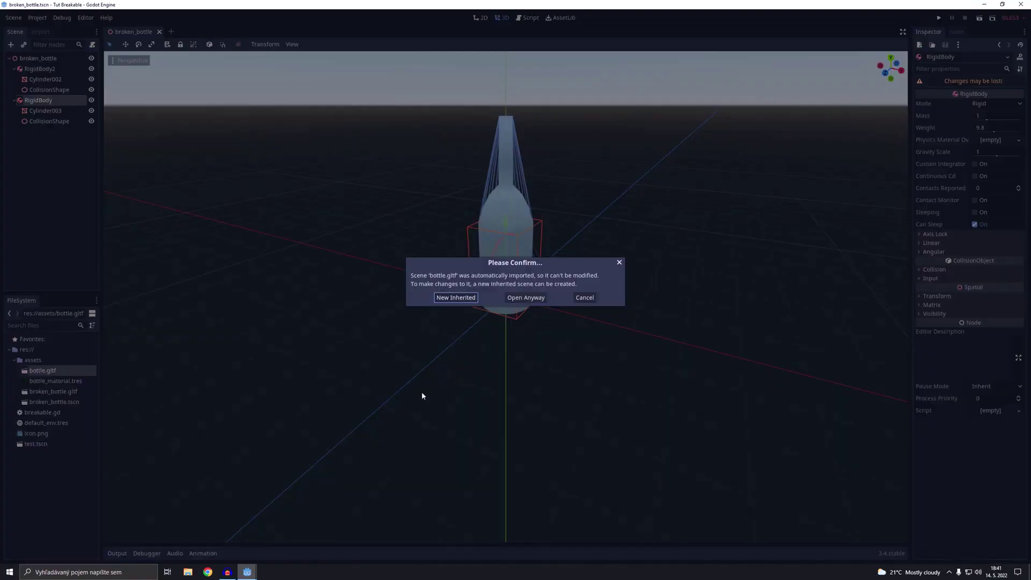